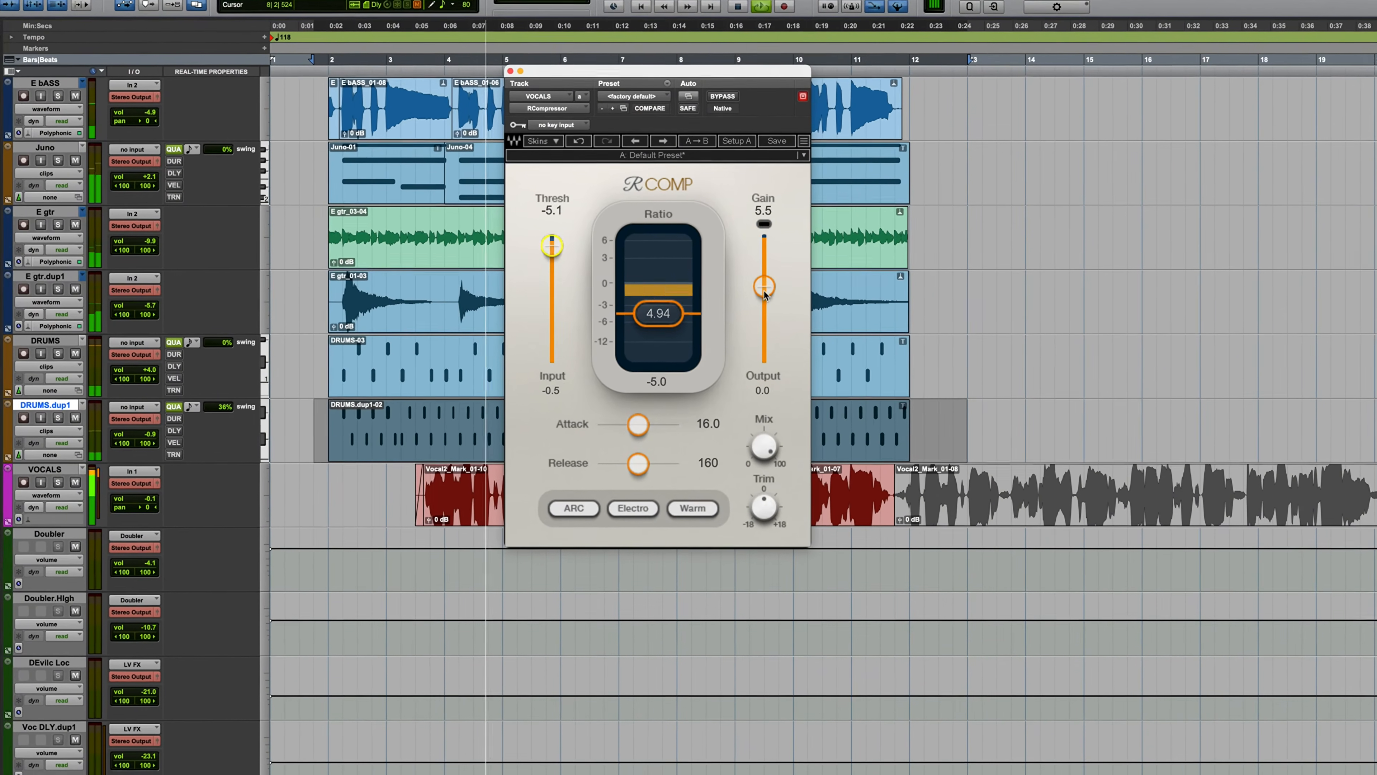
# - Set the gain of the RCompressor on the VOCALS track to 5.4 and shift the plugin window slightly
pyautogui.moveTo(762, 289); pyautogui.dragTo(761, 291)
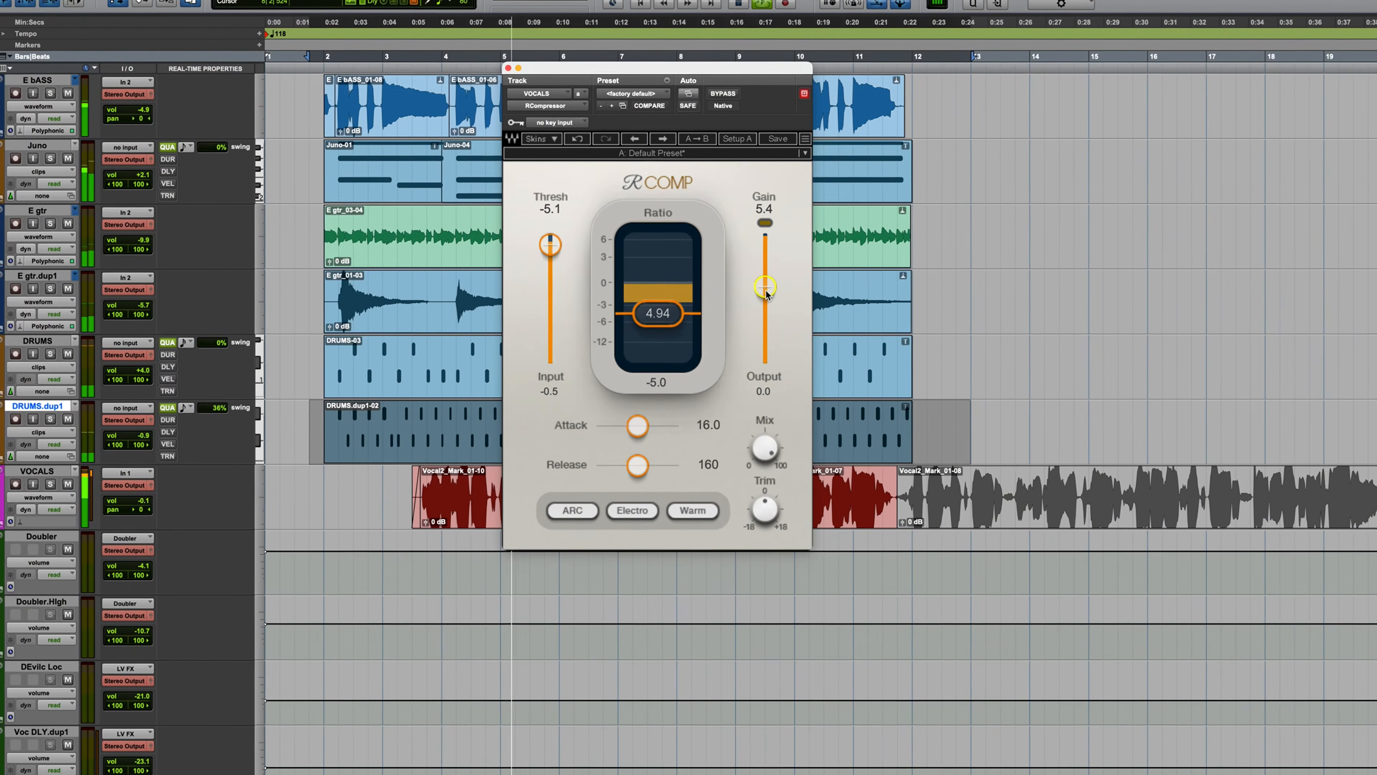
pyautogui.moveTo(726, 64)
pyautogui.mouseDown()
pyautogui.moveTo(726, 41)
pyautogui.moveTo(818, 8)
pyautogui.moveTo(723, 46)
pyautogui.mouseUp()
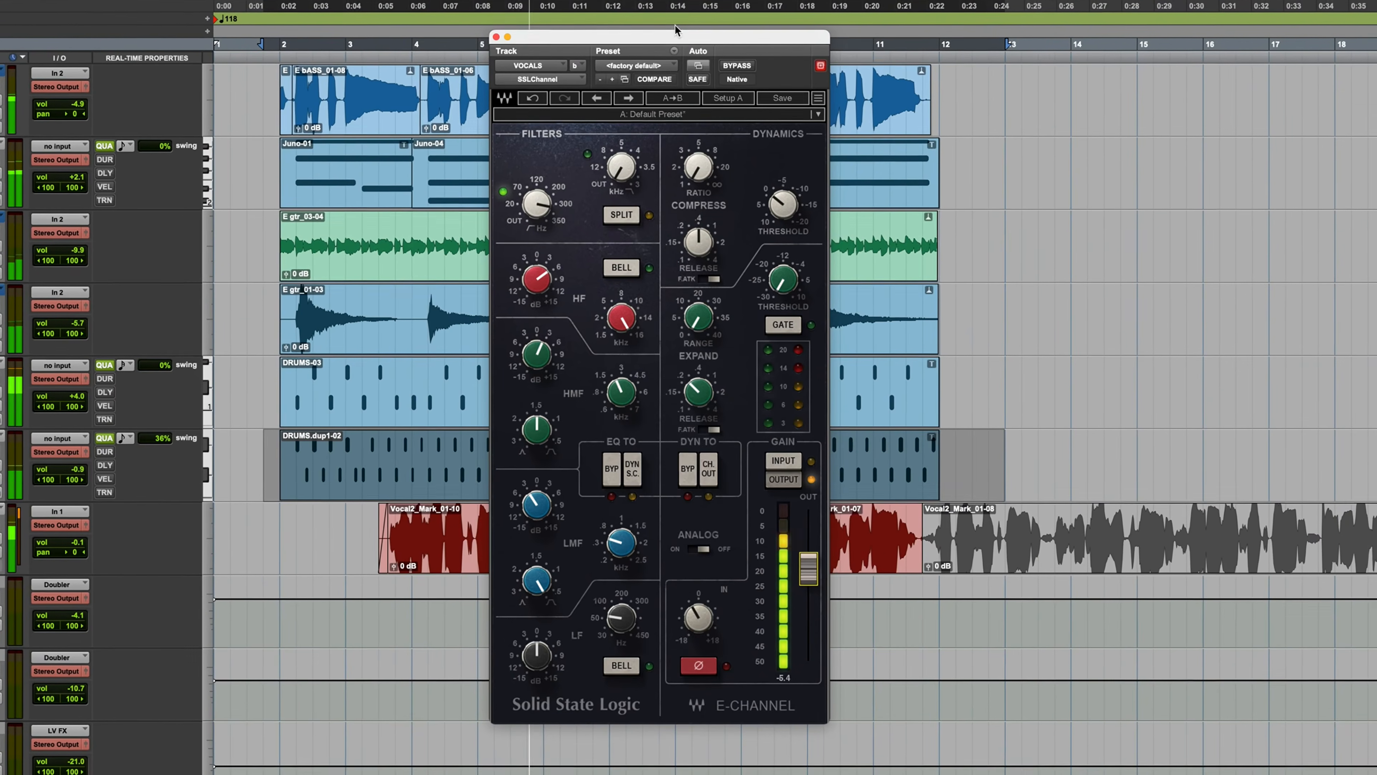
pyautogui.moveTo(676, 35)
pyautogui.mouseDown()
pyautogui.moveTo(666, 53)
pyautogui.moveTo(682, 29)
pyautogui.mouseUp()
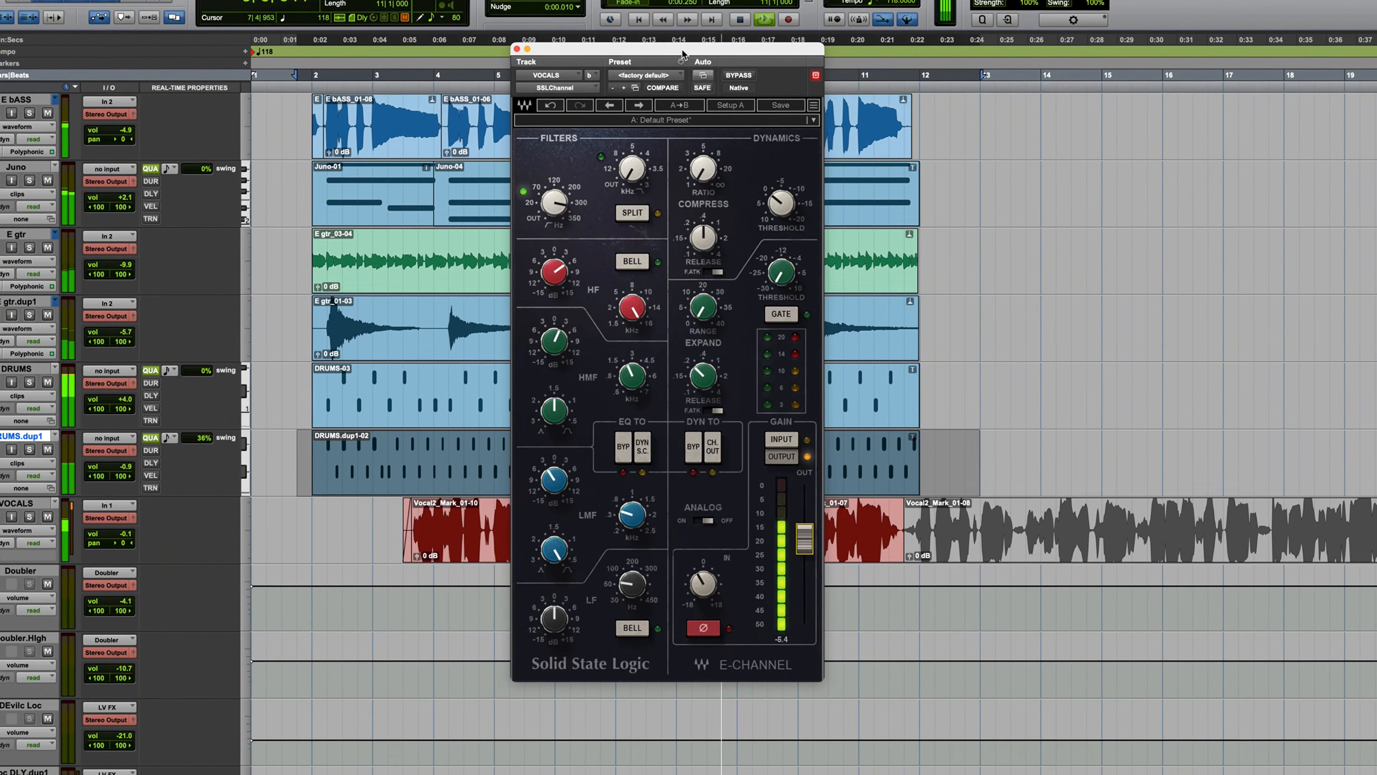
pyautogui.moveTo(682, 49)
pyautogui.mouseDown()
pyautogui.moveTo(649, 41)
pyautogui.moveTo(638, 20)
pyautogui.moveTo(664, 48)
pyautogui.mouseUp()
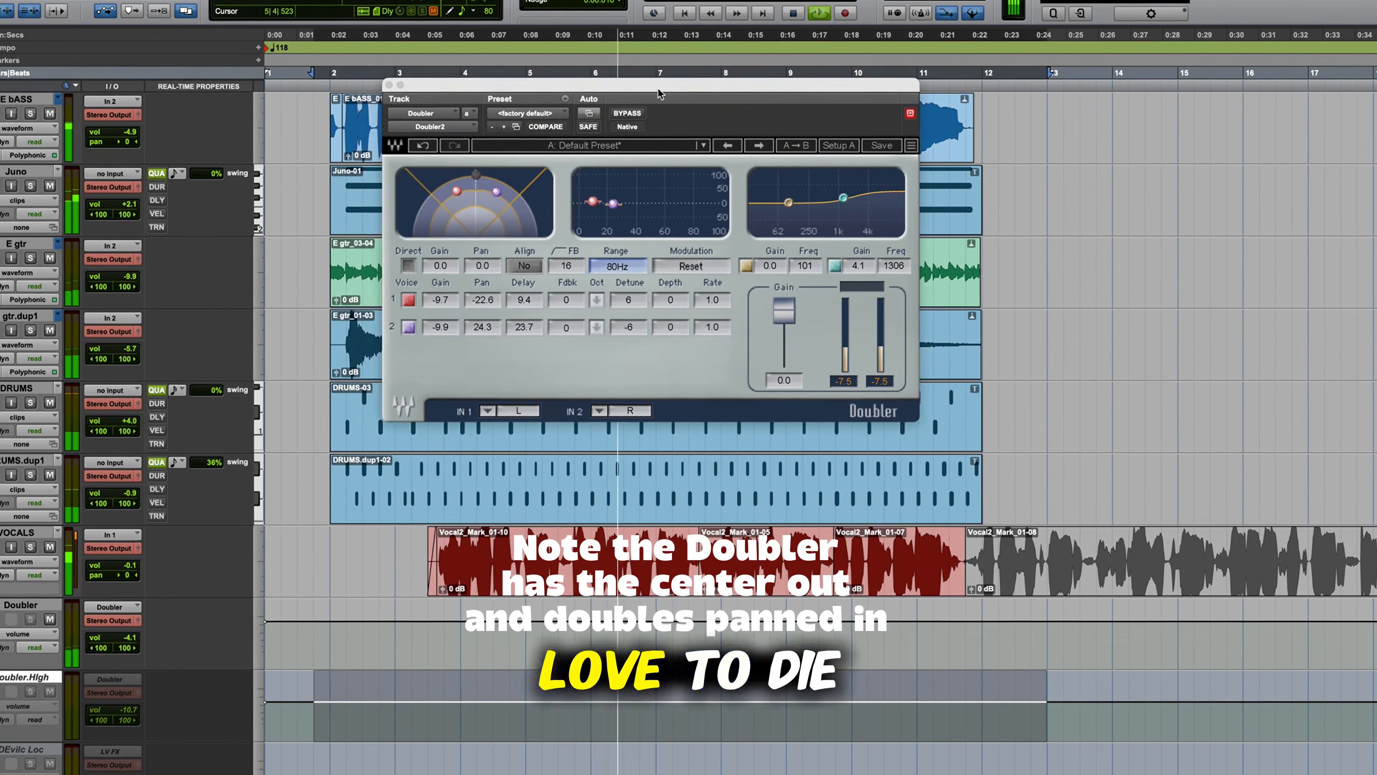
# - Check the track levels in the Mix window, return to the Edit window and reposition the open plugin window
pyautogui.press('super+equal')
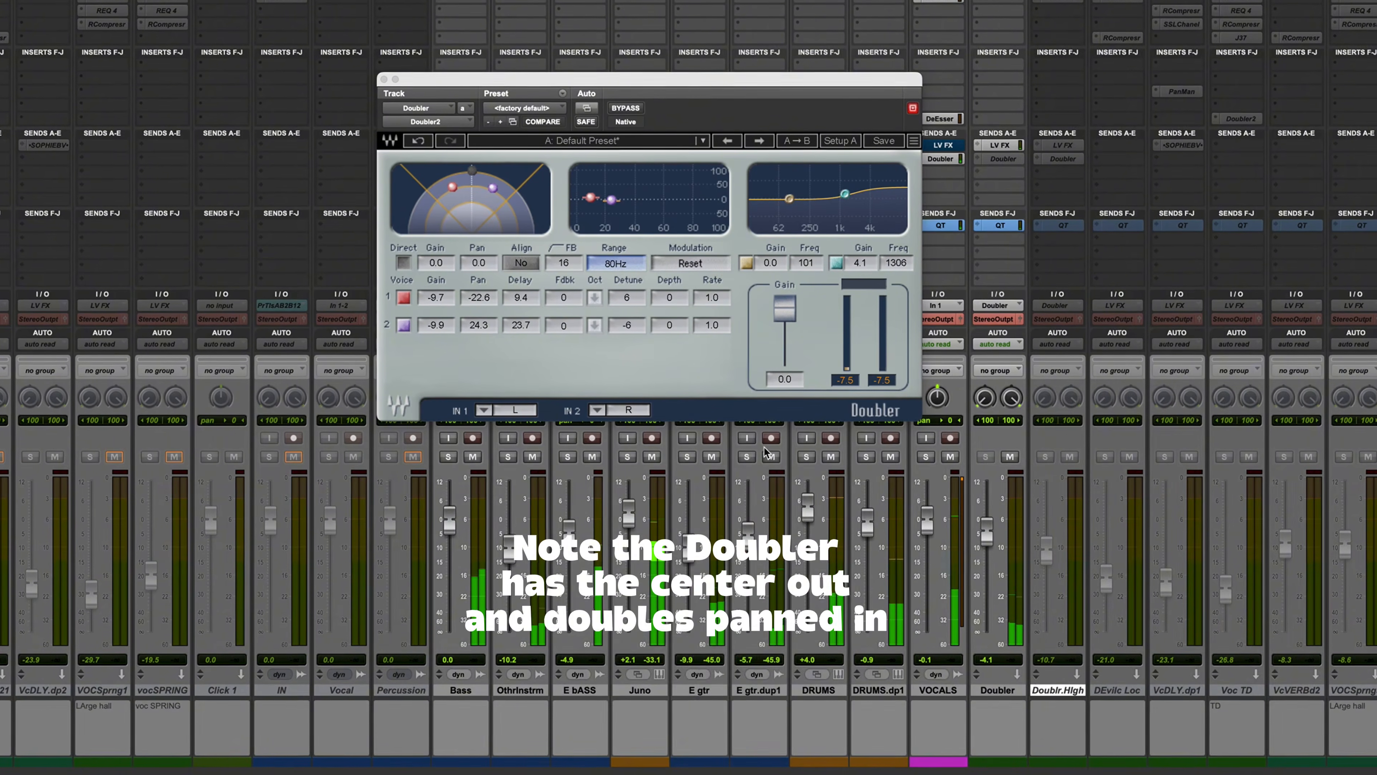
pyautogui.press('super+equal')
pyautogui.moveTo(720, 78); pyautogui.dragTo(775, 95)
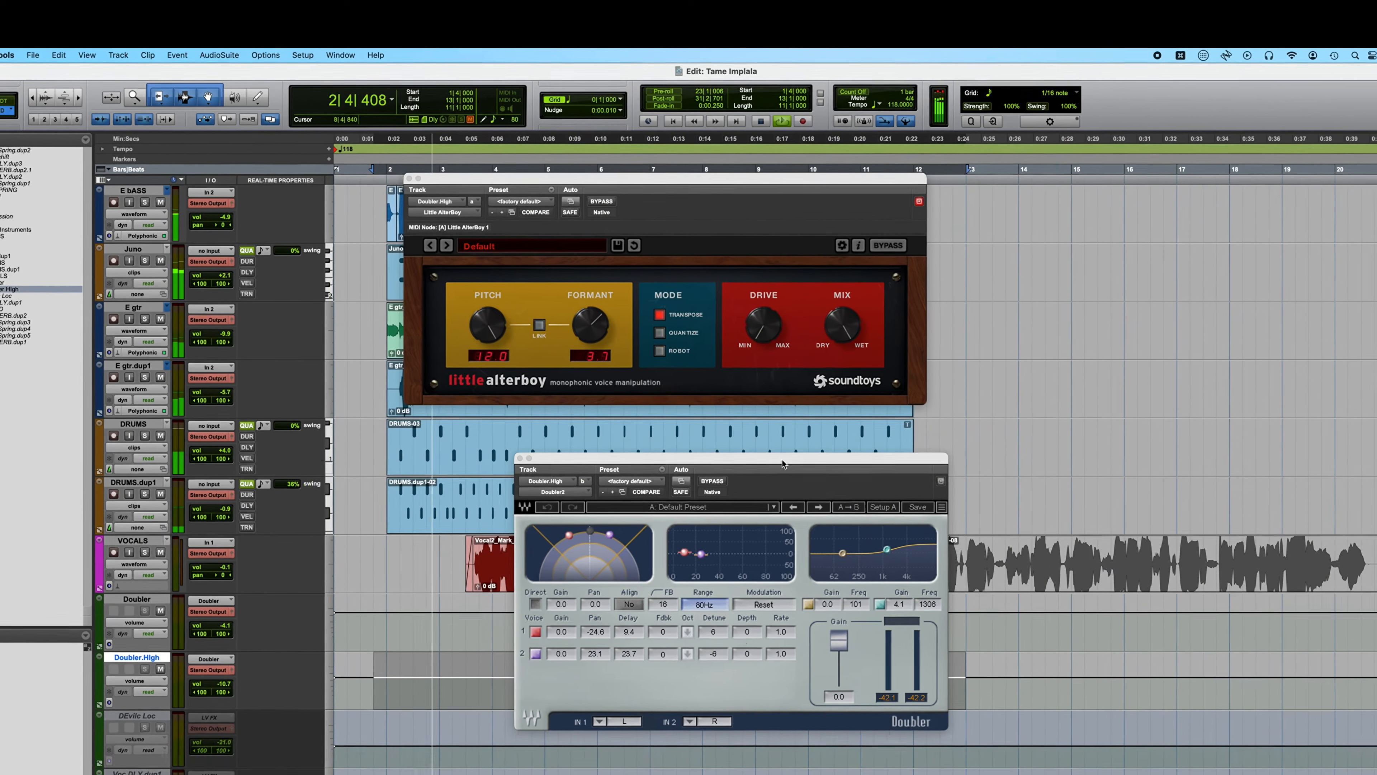
# - On the Doubler.High track, set the Doubler2 voice pans to -25.7 and 23.9 and the Little AlterBoy formant to 3.9
pyautogui.moveTo(768, 418); pyautogui.dragTo(678, 394)
pyautogui.moveTo(726, 558); pyautogui.dragTo(740, 550)
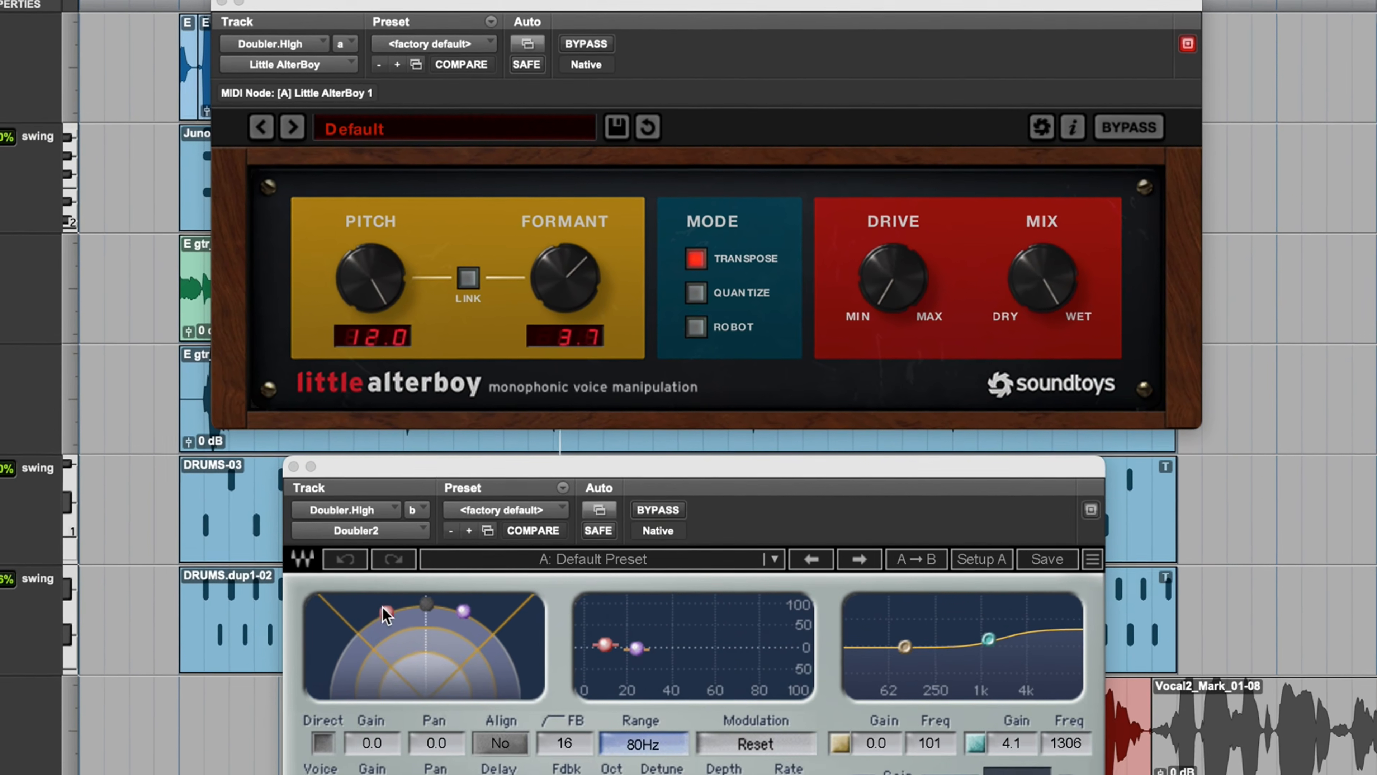
pyautogui.moveTo(377, 660); pyautogui.dragTo(457, 660)
pyautogui.moveTo(489, 465); pyautogui.dragTo(490, 465)
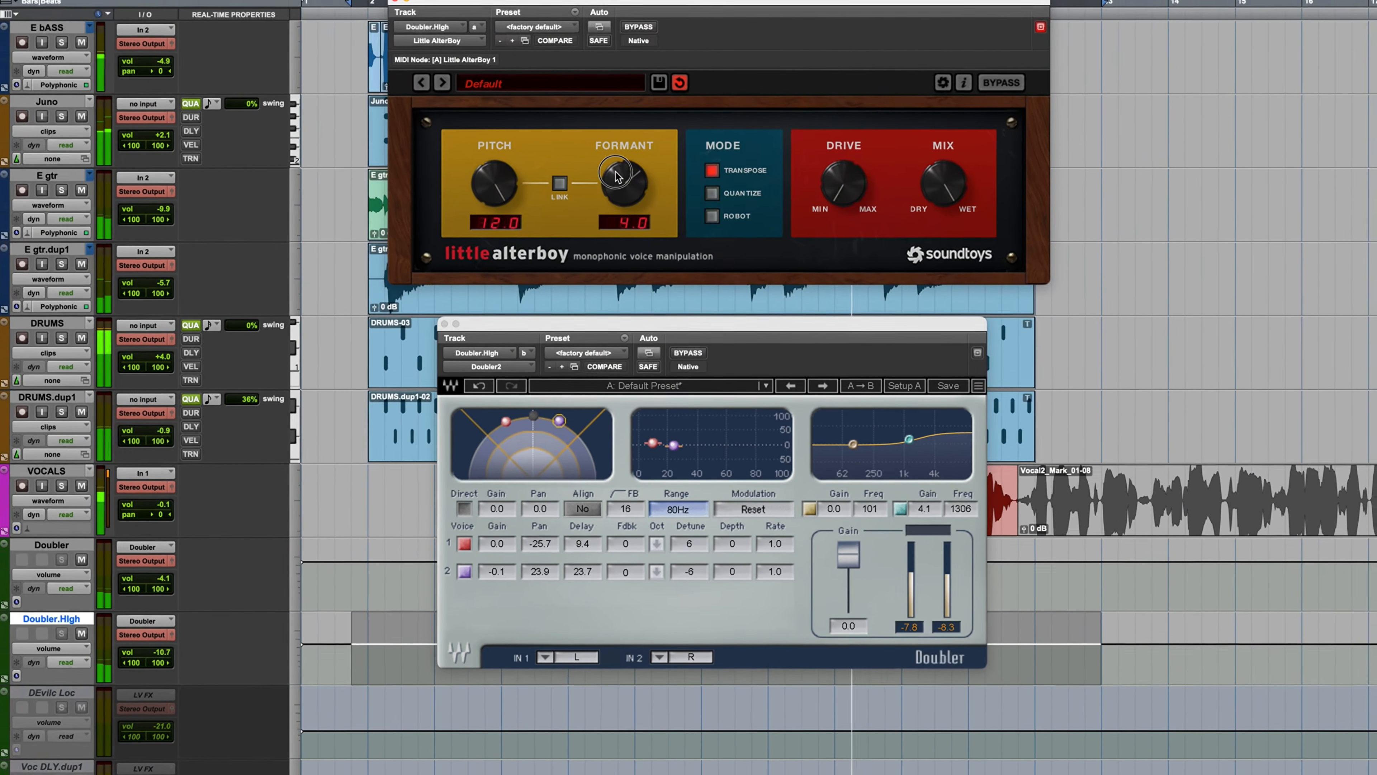
pyautogui.moveTo(606, 81); pyautogui.dragTo(606, 79)
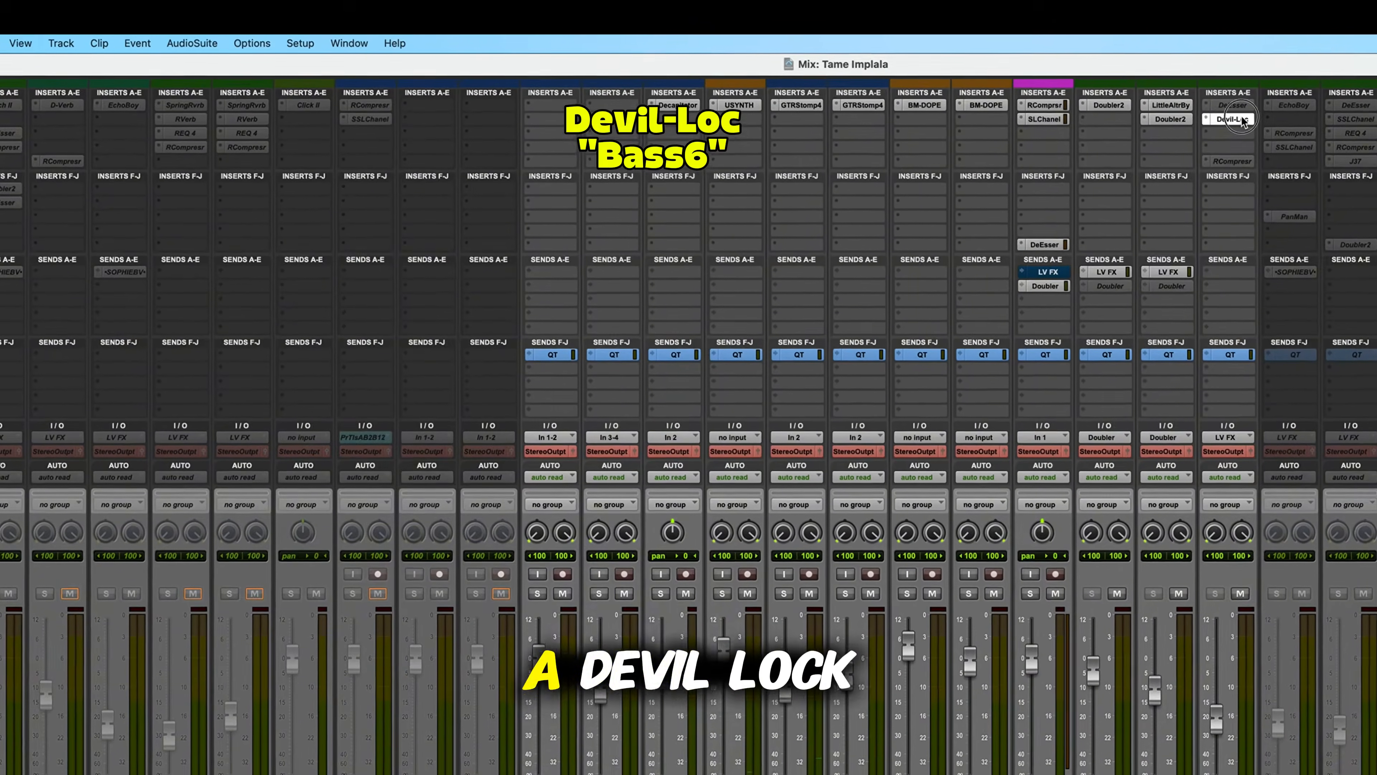
# - Open Devil-Loc from the DEvilc Loc track and place its window in the Edit window clear of the vocal effects tracks
pyautogui.click(1233, 118)
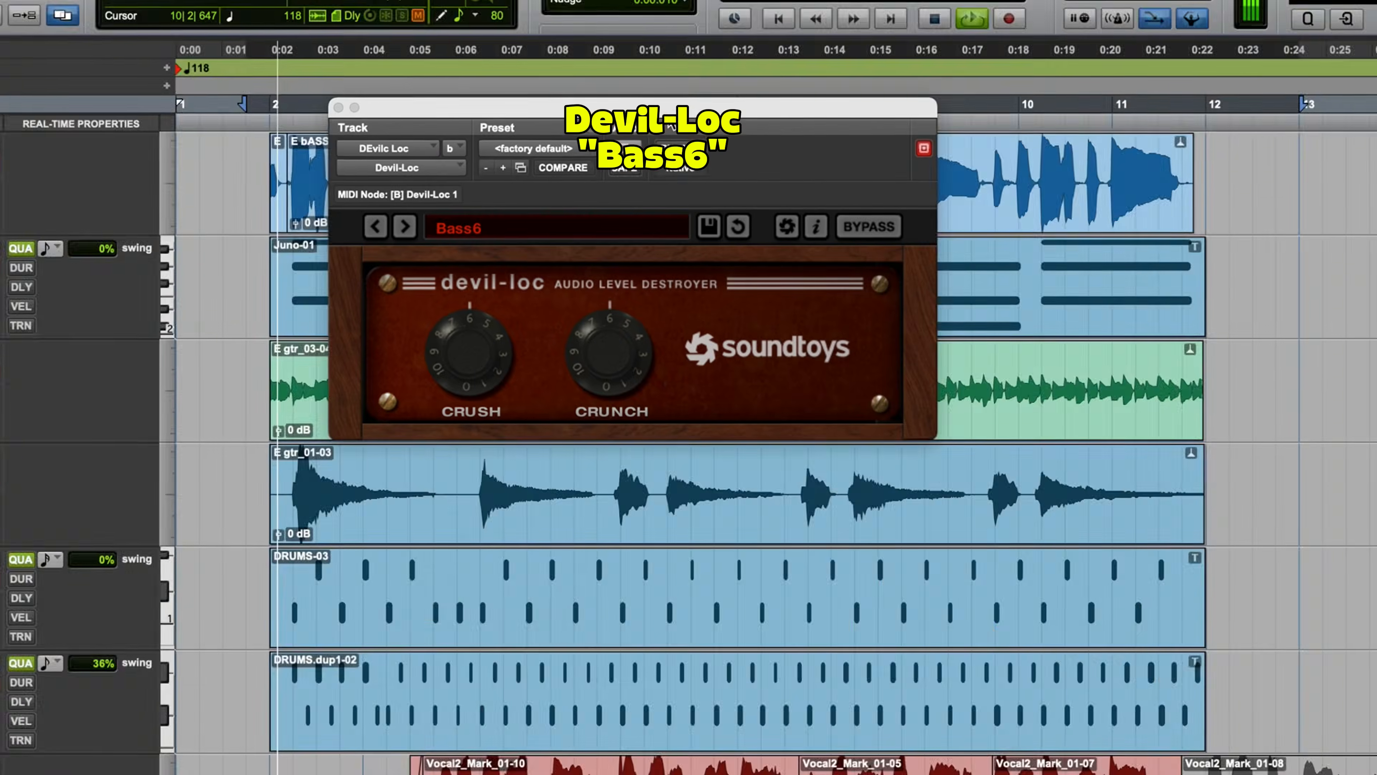
pyautogui.press('super+equal')
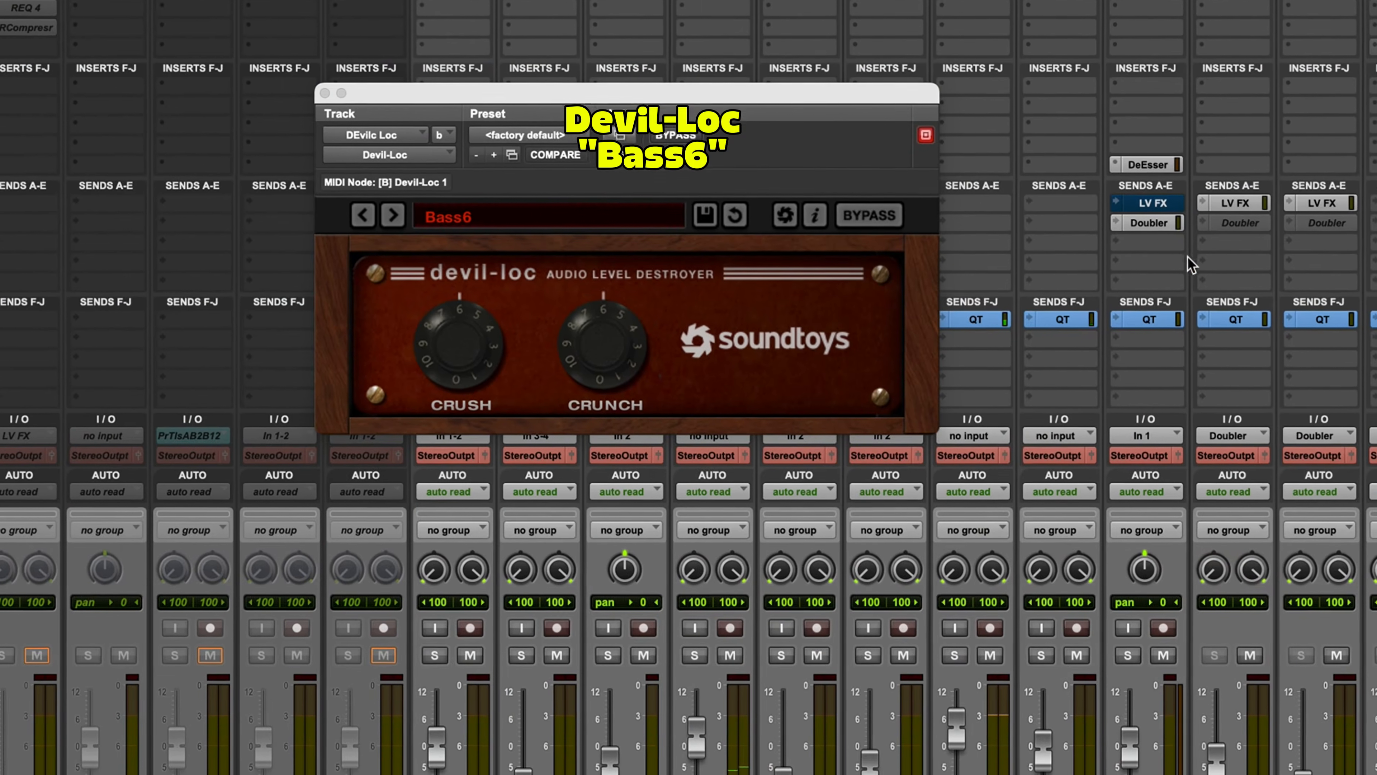
pyautogui.press('super+equal')
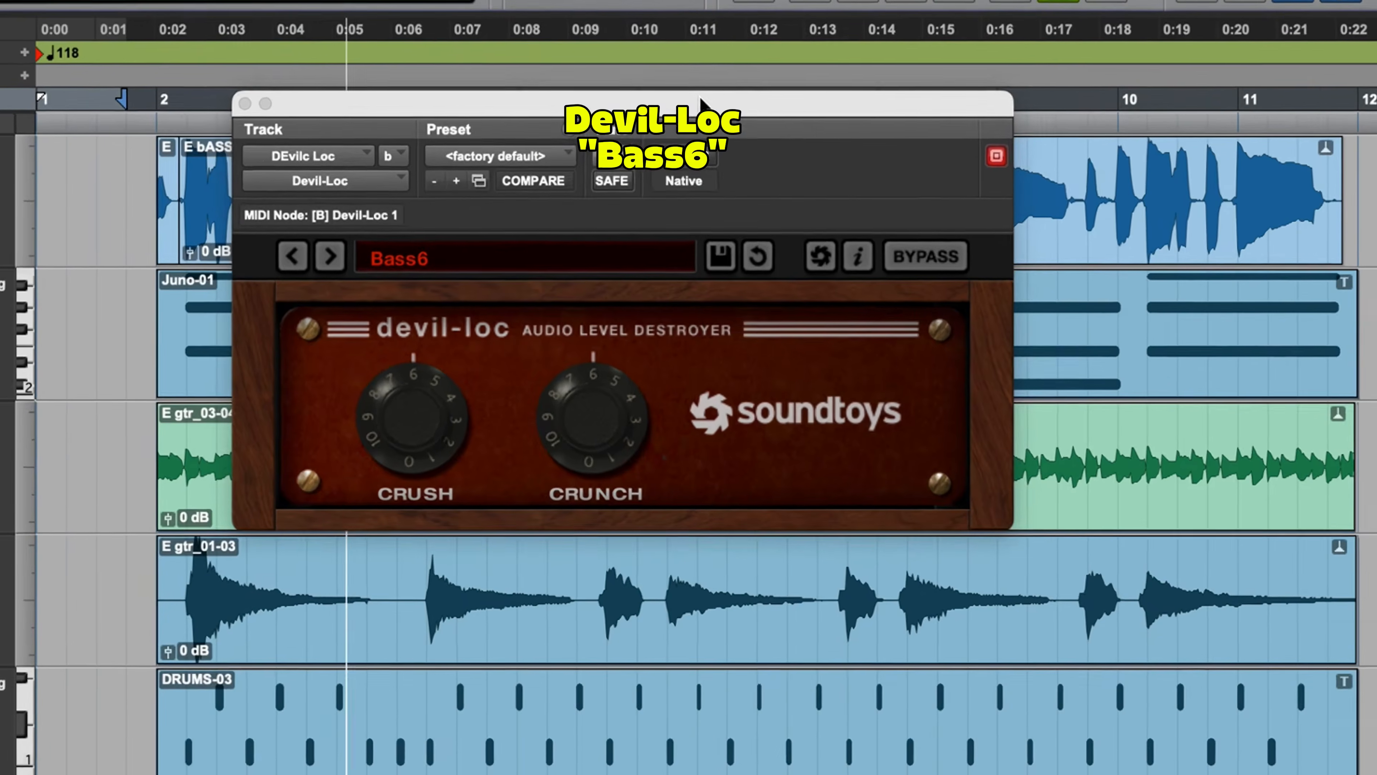
pyautogui.moveTo(688, 83); pyautogui.dragTo(888, 243)
pyautogui.scroll(-1, 815, 755)
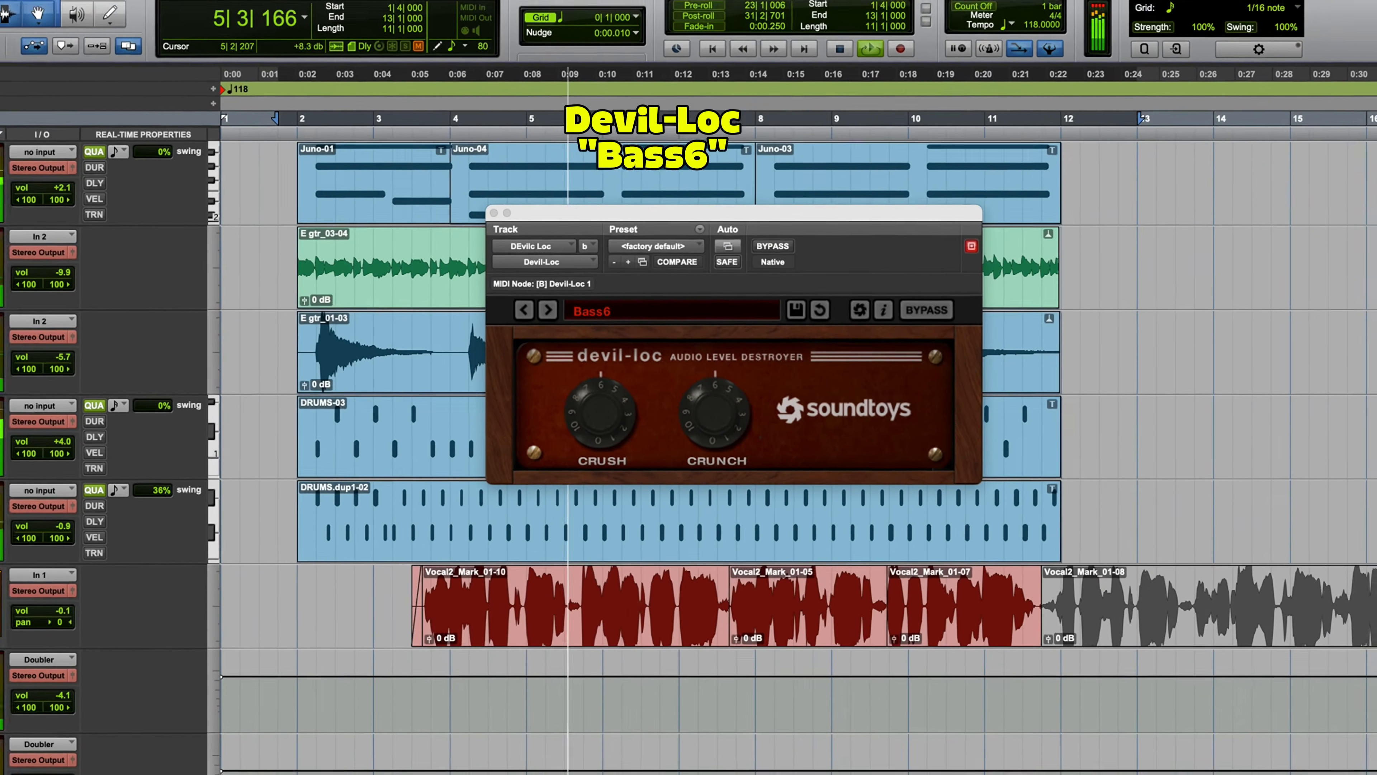
pyautogui.scroll(-2, 703, 700)
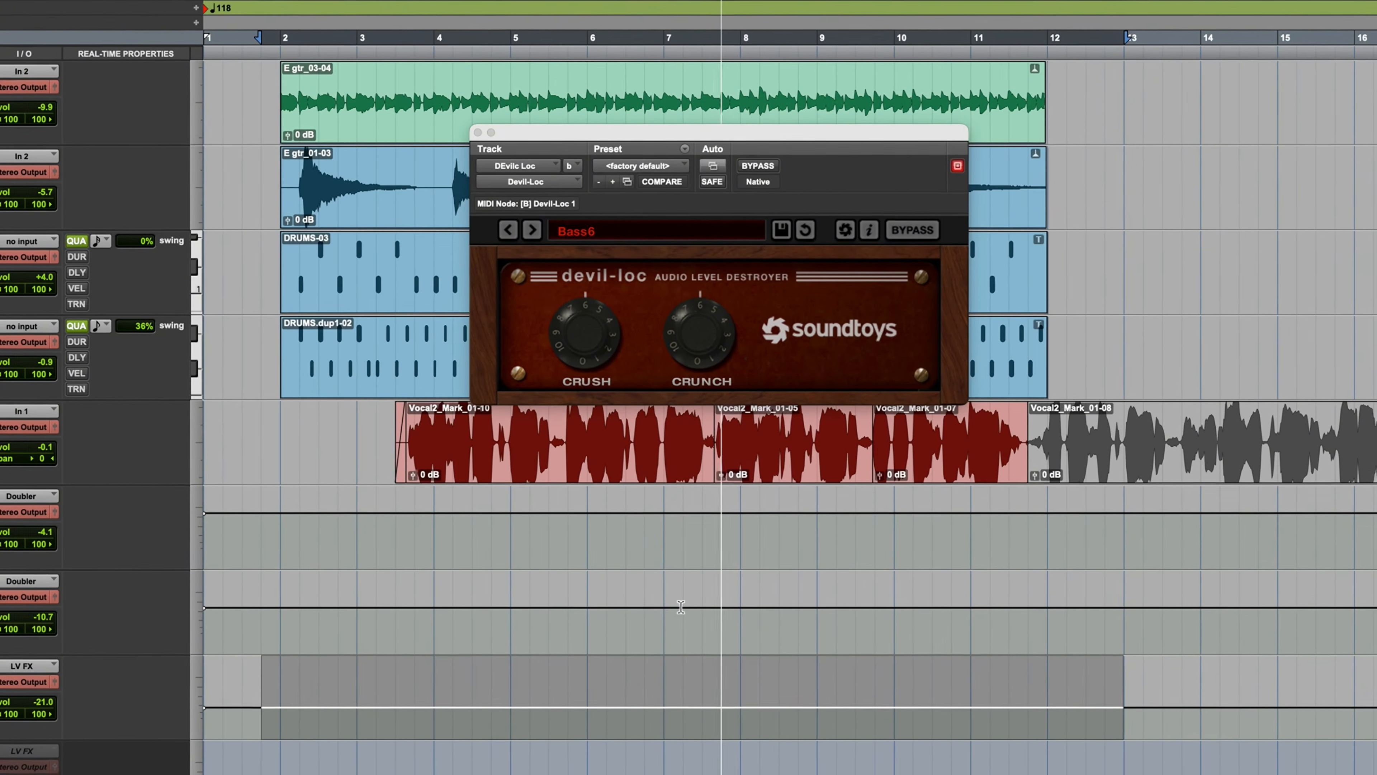
pyautogui.moveTo(623, 137); pyautogui.dragTo(618, 104)
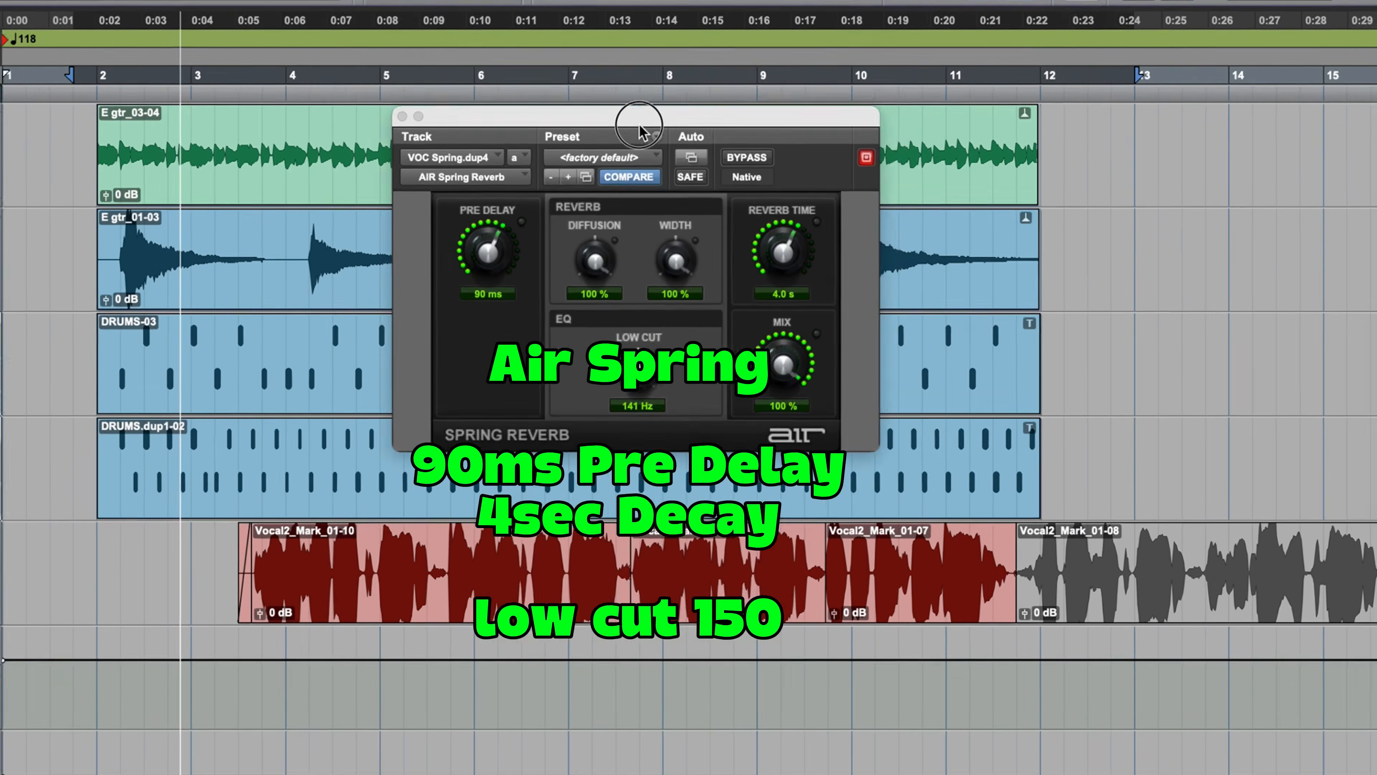
# - Examine the AIR Spring Reverb on VOC Spring.dup4 alongside the mixer levels, and return to the Edit window
pyautogui.moveTo(639, 125); pyautogui.dragTo(521, 193)
pyautogui.moveTo(614, 147); pyautogui.dragTo(607, 152)
pyautogui.click(607, 154)
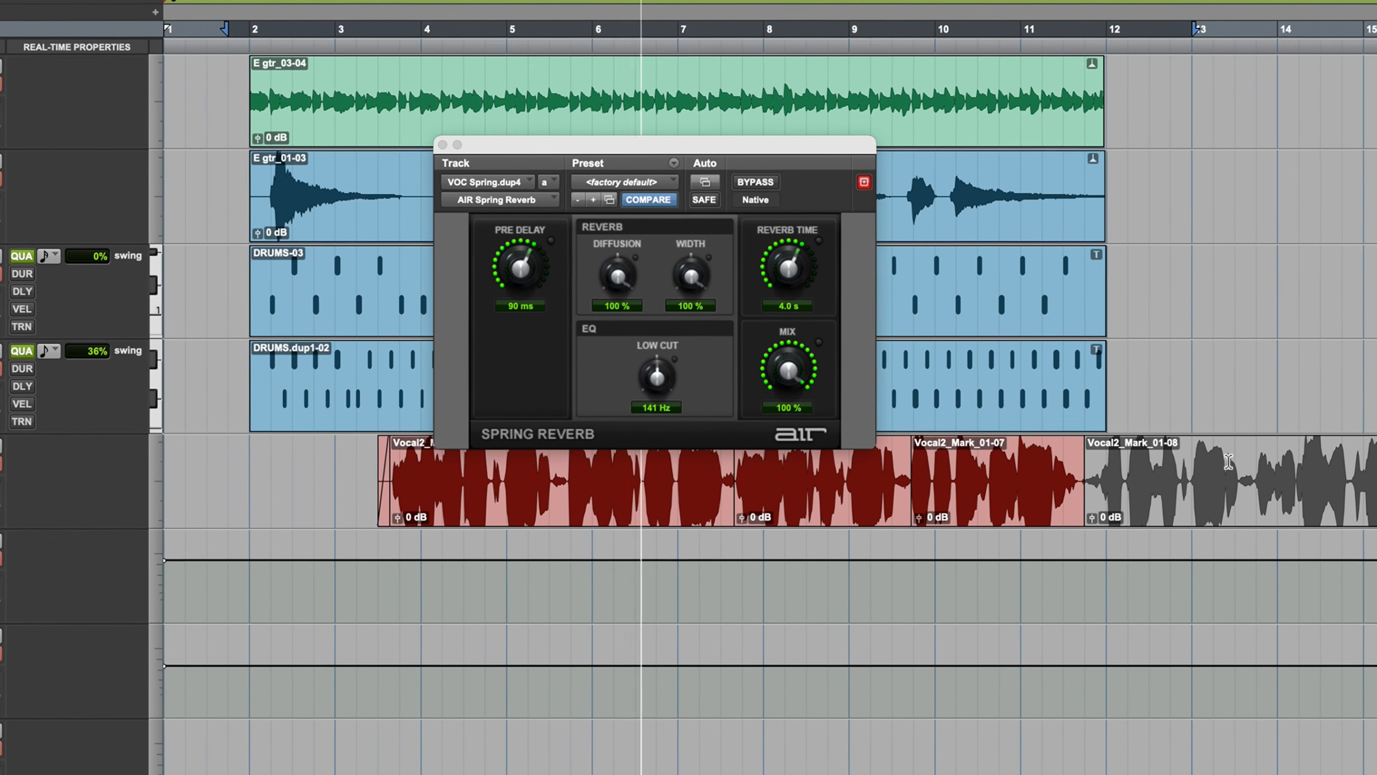
pyautogui.press('super+equal')
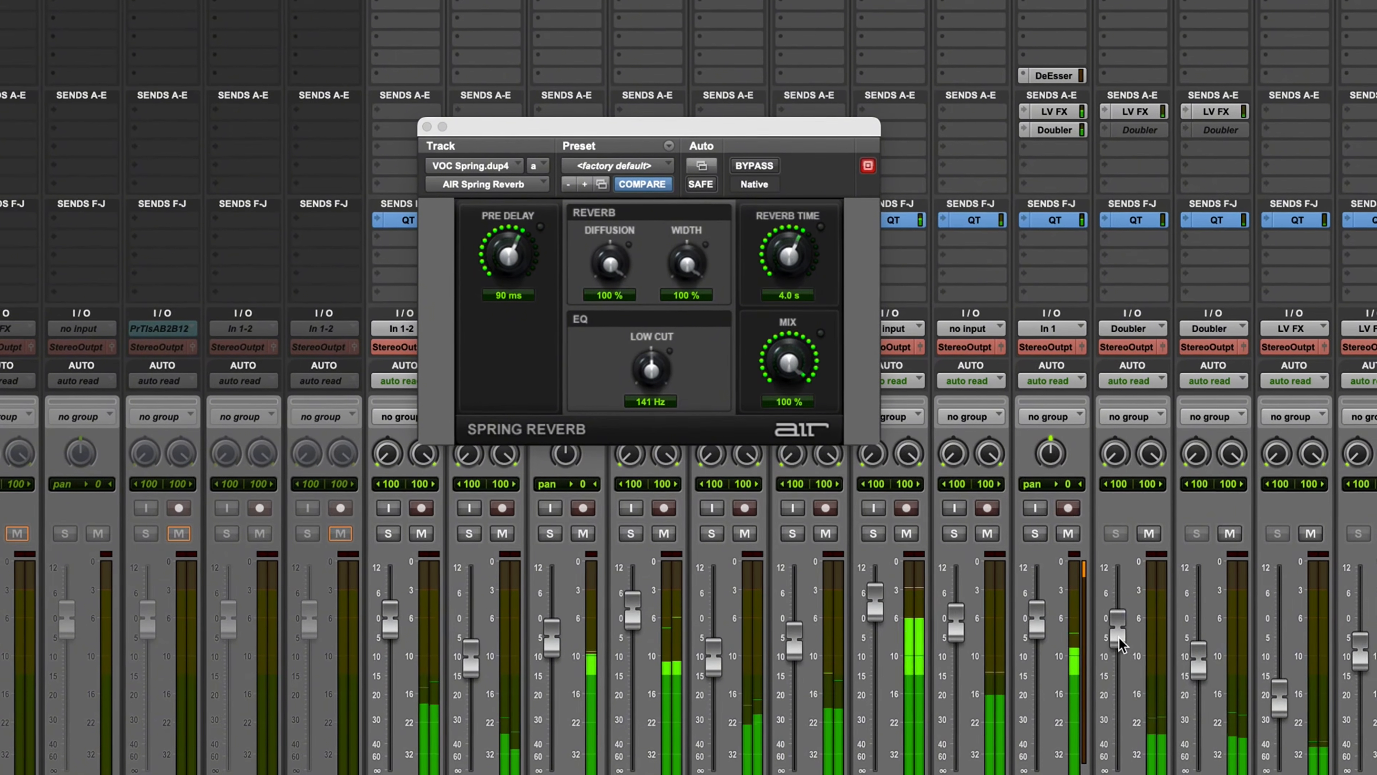
pyautogui.press('super+equal')
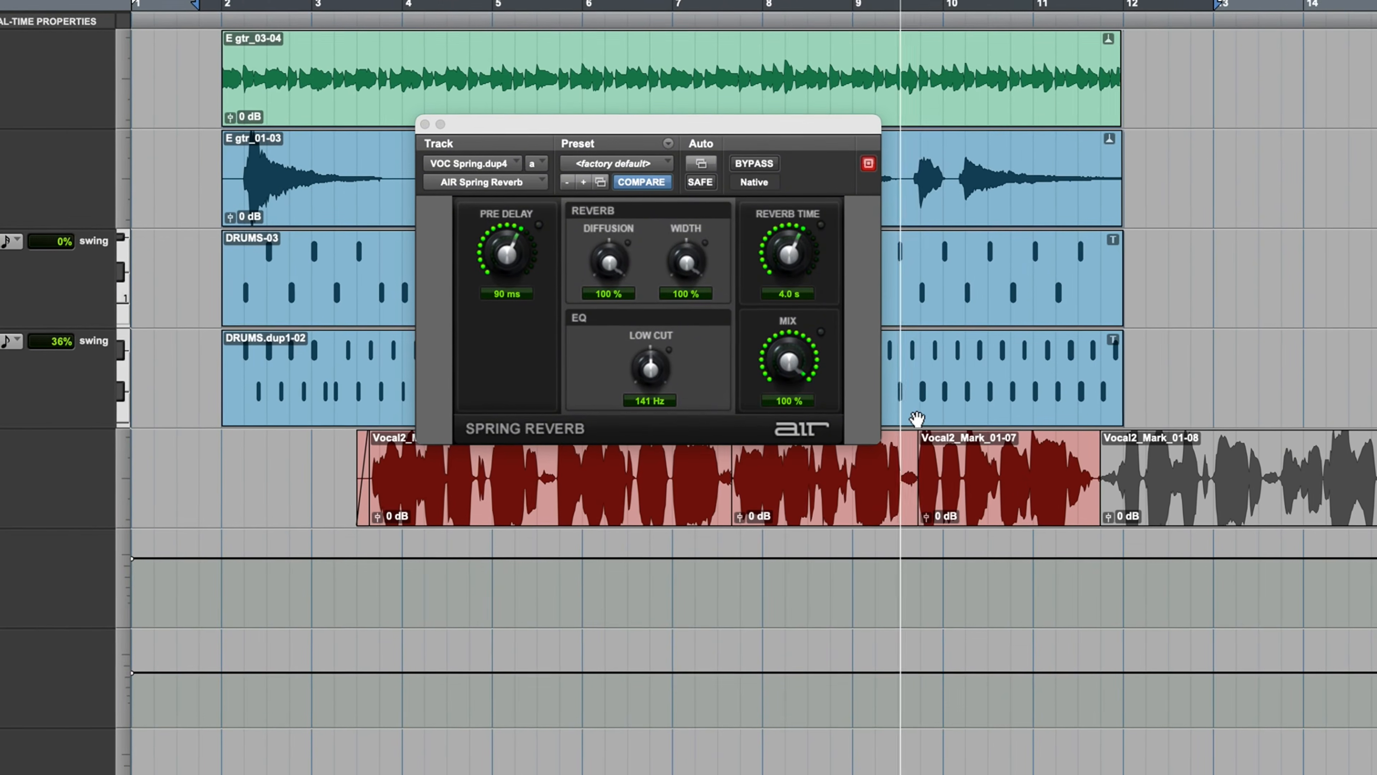
pyautogui.moveTo(713, 123); pyautogui.dragTo(725, 140)
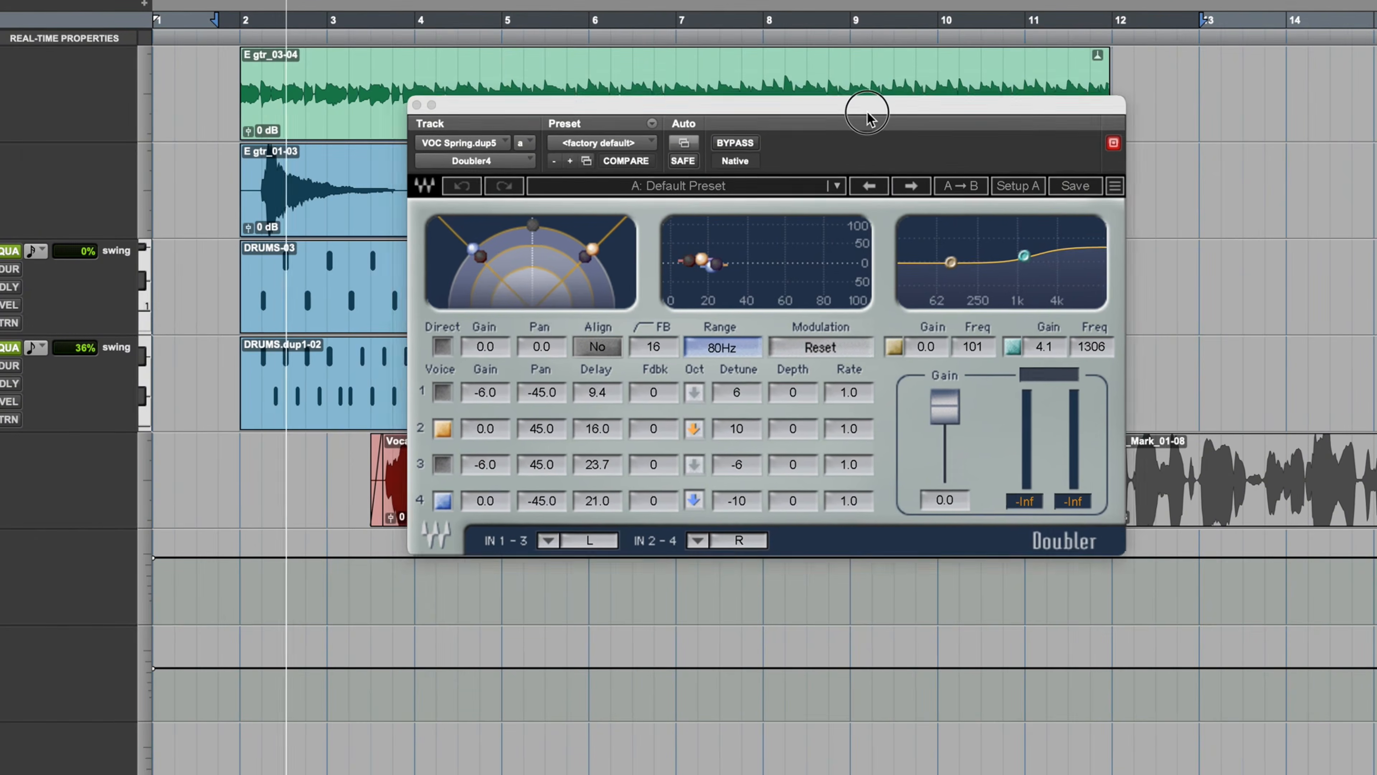
# - Examine Doubler4 on VOC Spring.dup5 alongside the lower effects tracks and the mixer levels, and return to the Edit window
pyautogui.moveTo(868, 112); pyautogui.dragTo(876, 107)
pyautogui.scroll(-2, 849, 747)
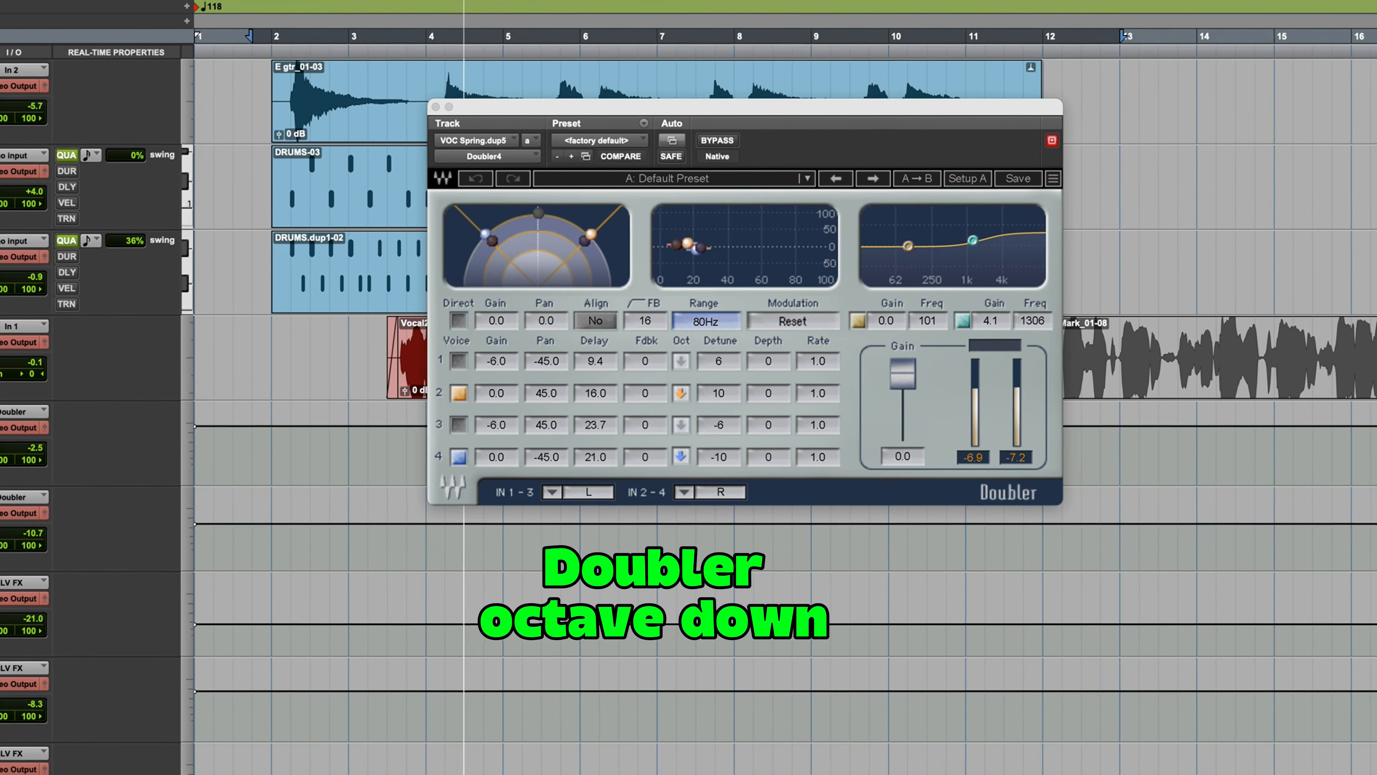
pyautogui.press('super+equal')
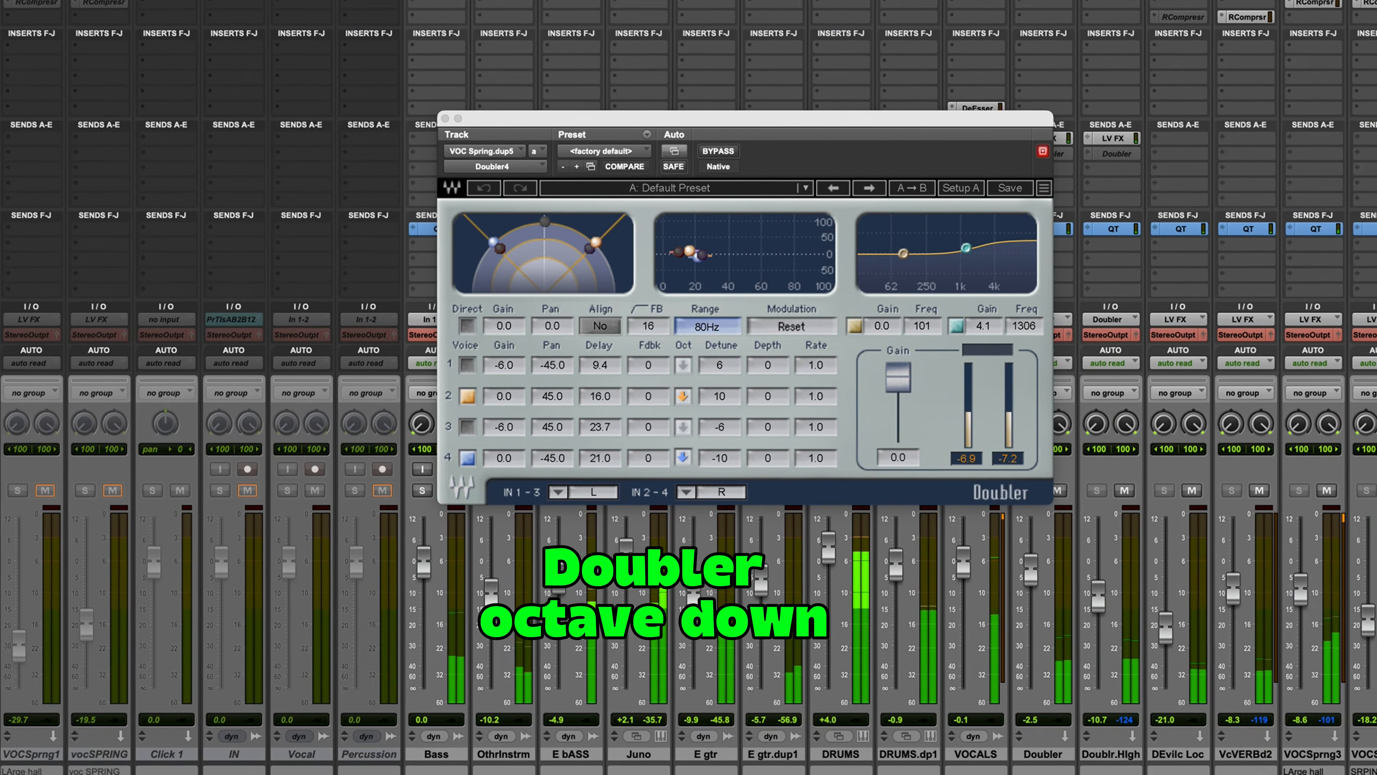
pyautogui.press('super+equal')
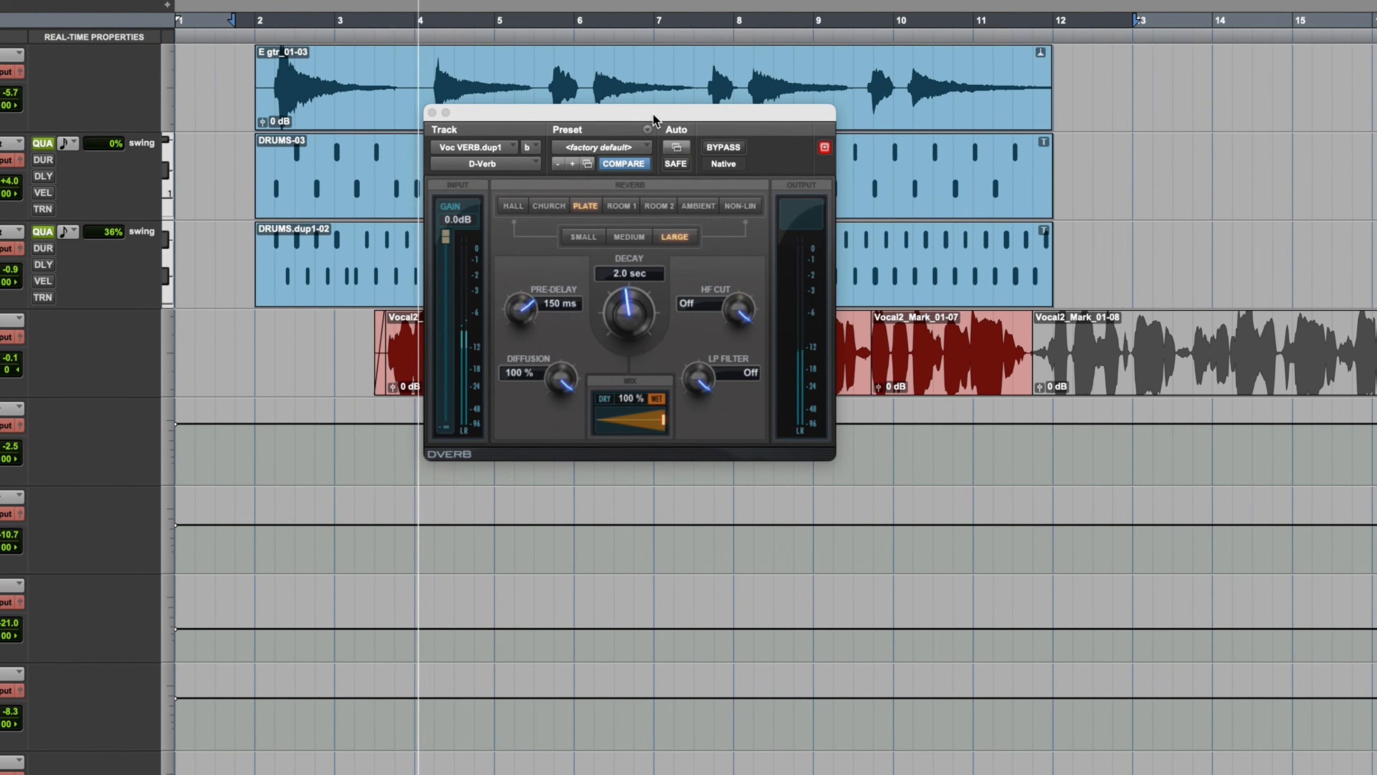
pyautogui.moveTo(653, 114); pyautogui.dragTo(632, 160)
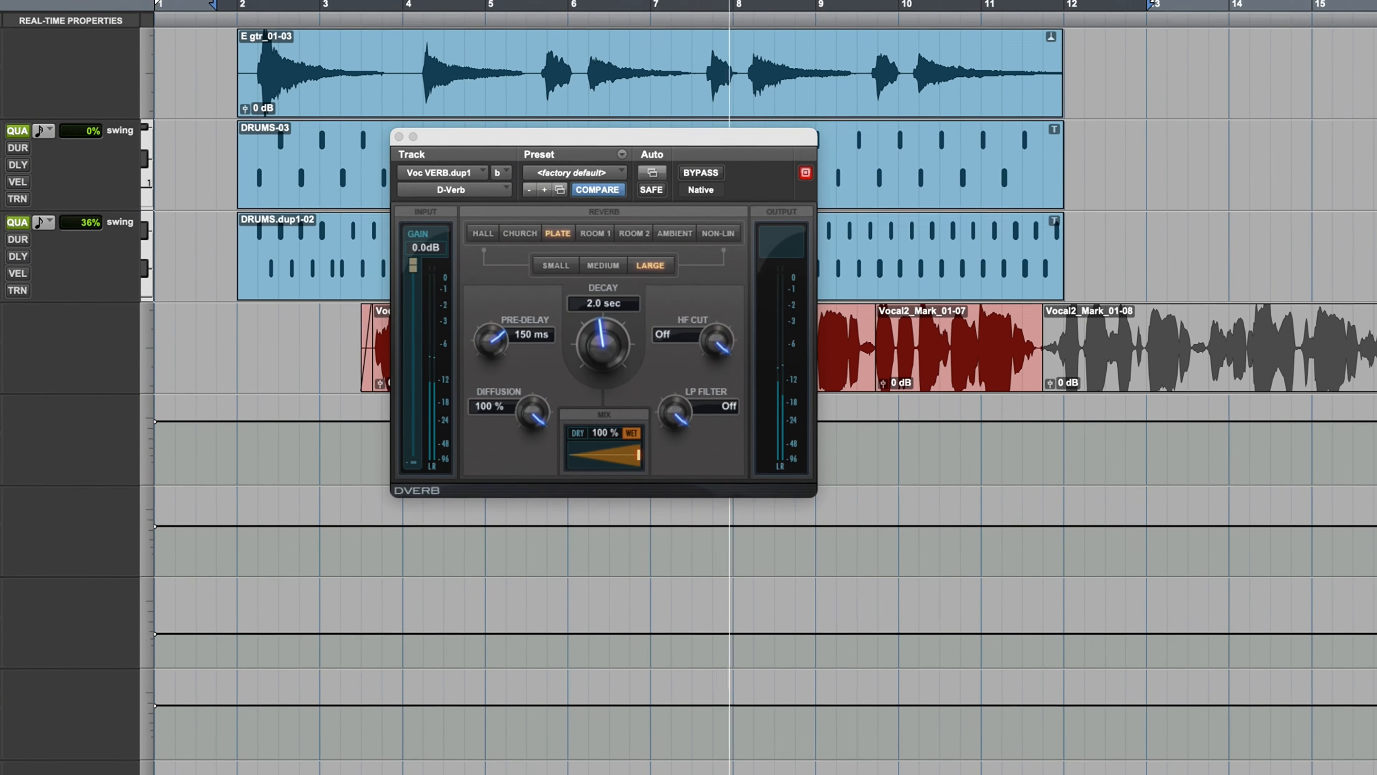
pyautogui.moveTo(611, 135); pyautogui.dragTo(653, 138)
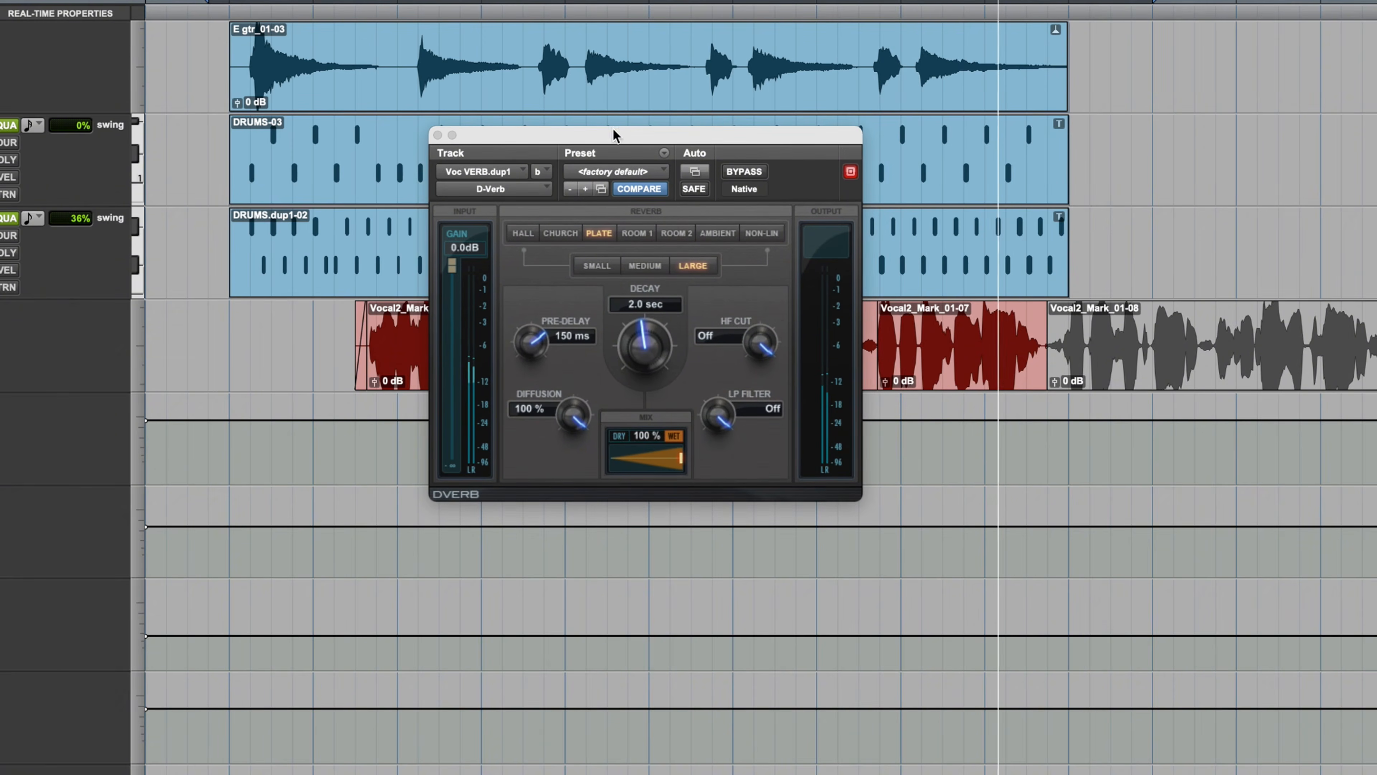